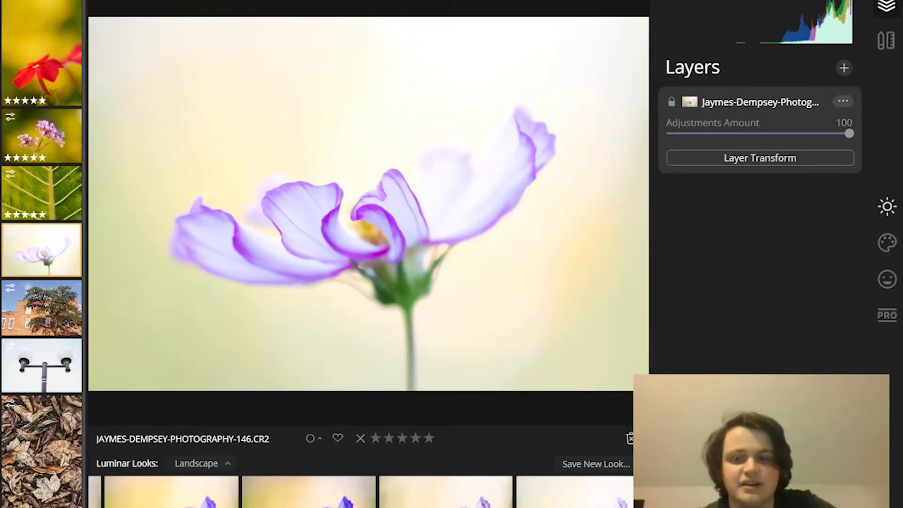
Raise the cosmos photo's Essentials Color Saturation to 28
left_click(888, 207)
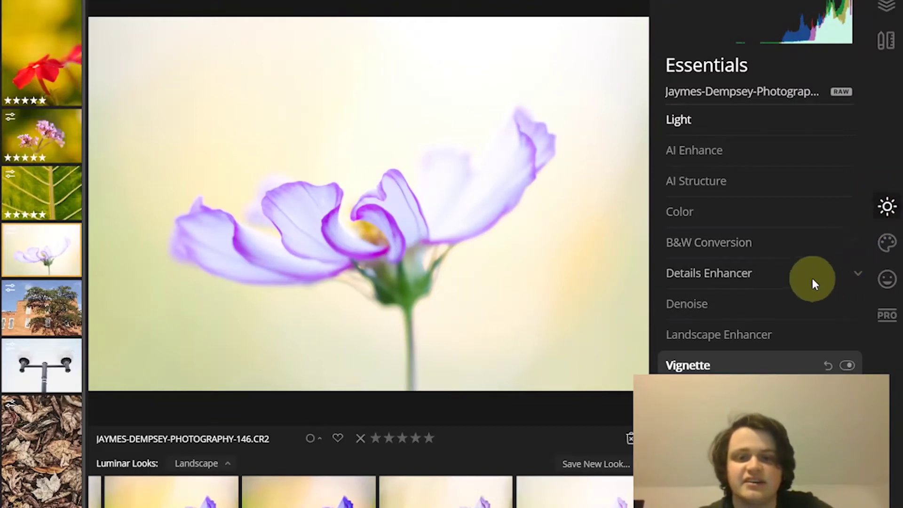
left_click(769, 216)
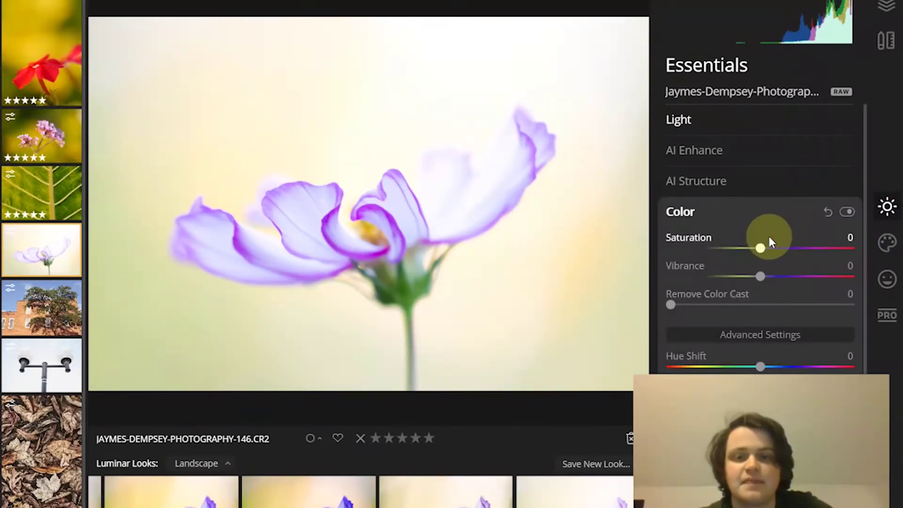
left_click_drag(777, 252, 787, 250)
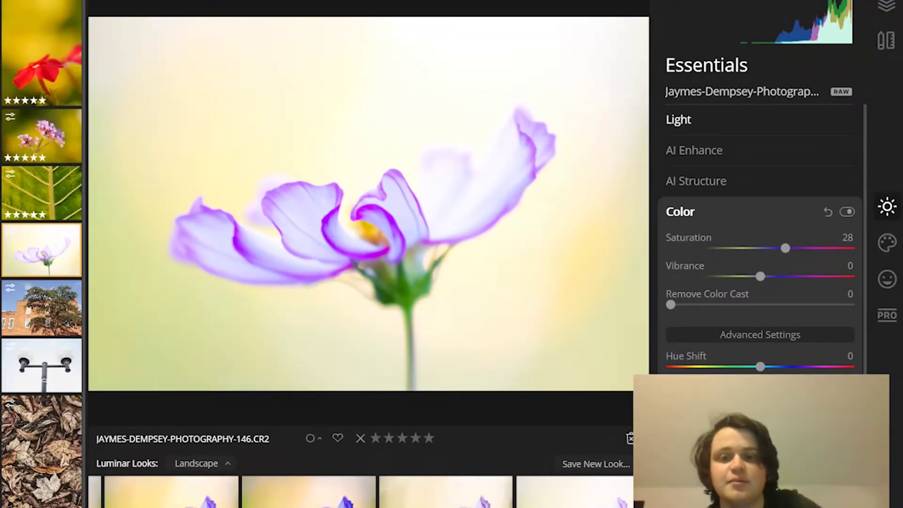
Set Saturation back to -1 and scroll the Essentials panel to Advanced Settings
left_click(762, 253)
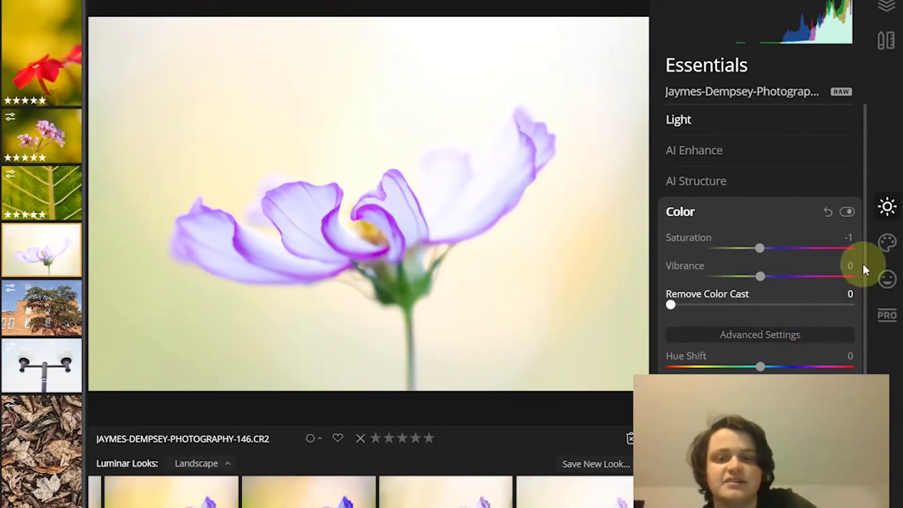
left_click_drag(867, 246, 868, 332)
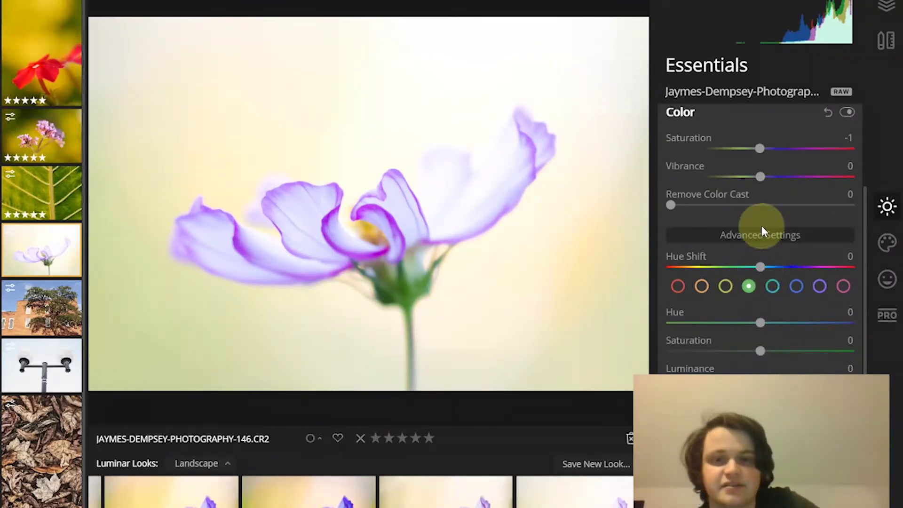
Set Saturation to 23 and brush-mask it onto the upper and left petals
left_click_drag(778, 152, 781, 150)
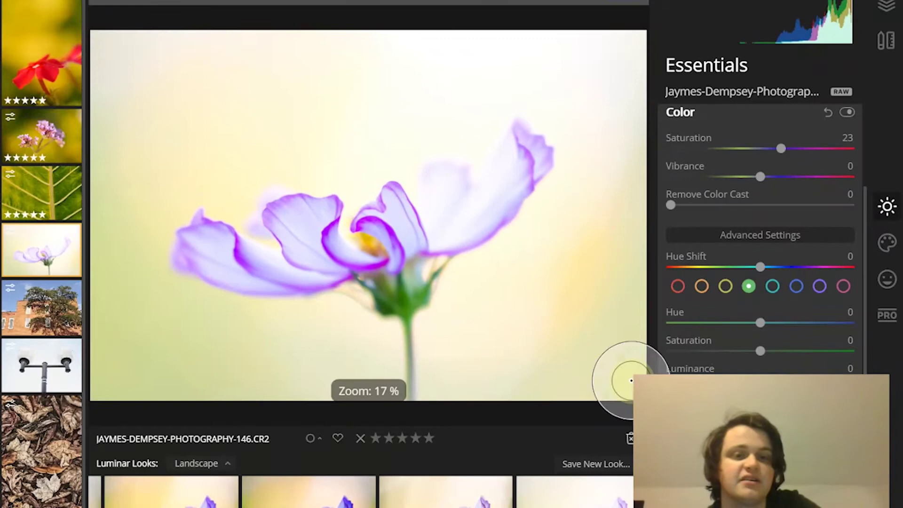
left_click_drag(481, 185, 510, 161)
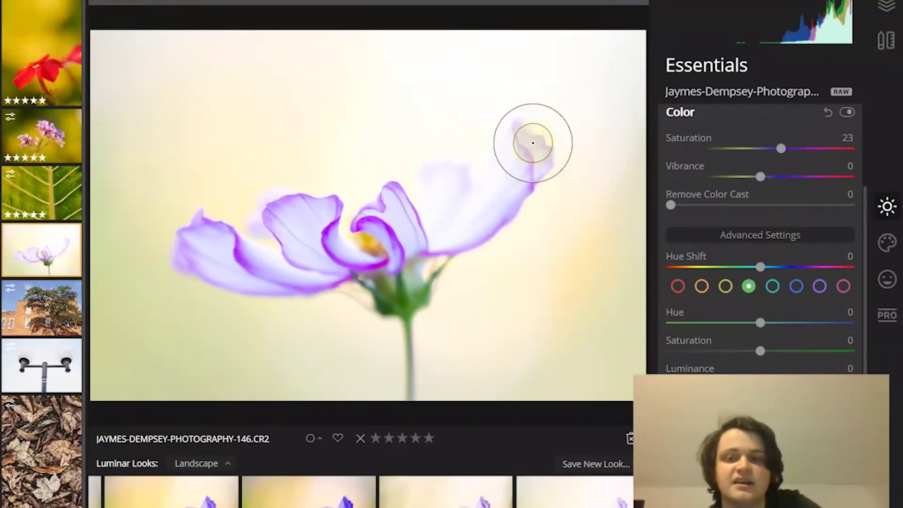
left_click_drag(266, 254, 235, 238)
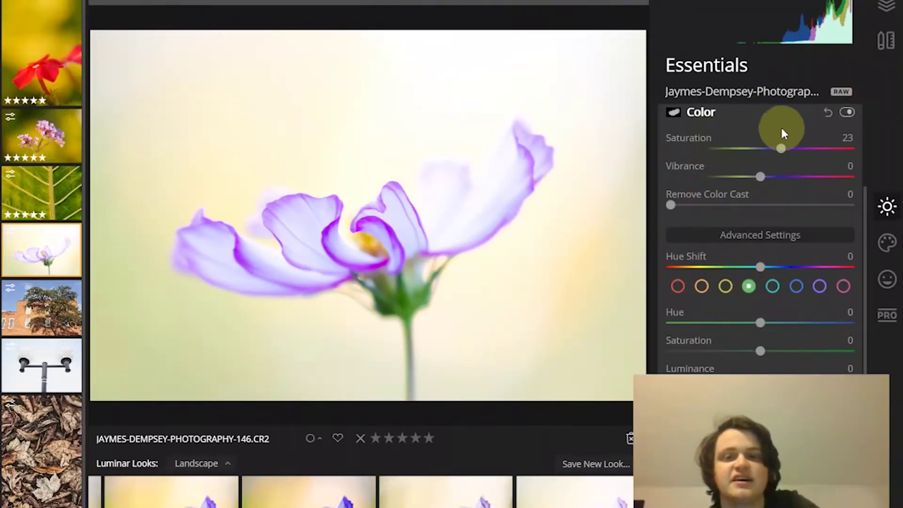
Invert the brushed mask, then reset the Color adjustment
left_click(675, 116)
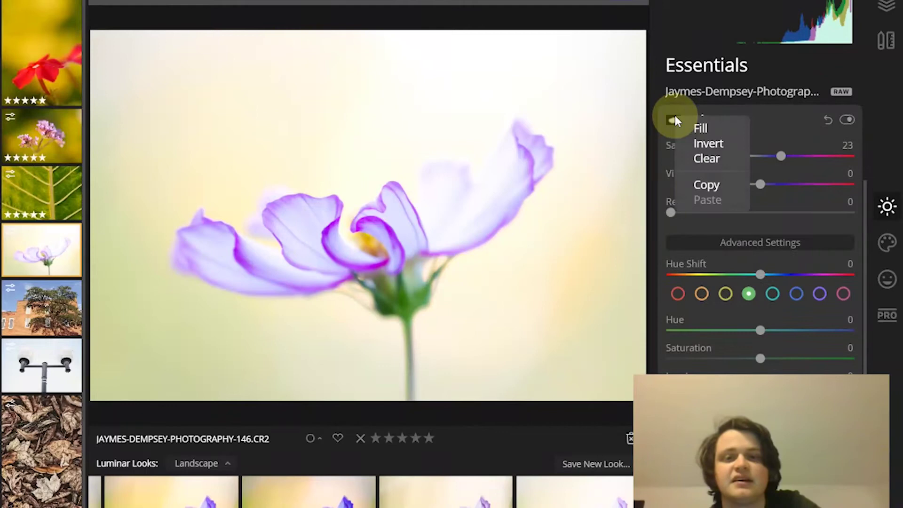
left_click(699, 157)
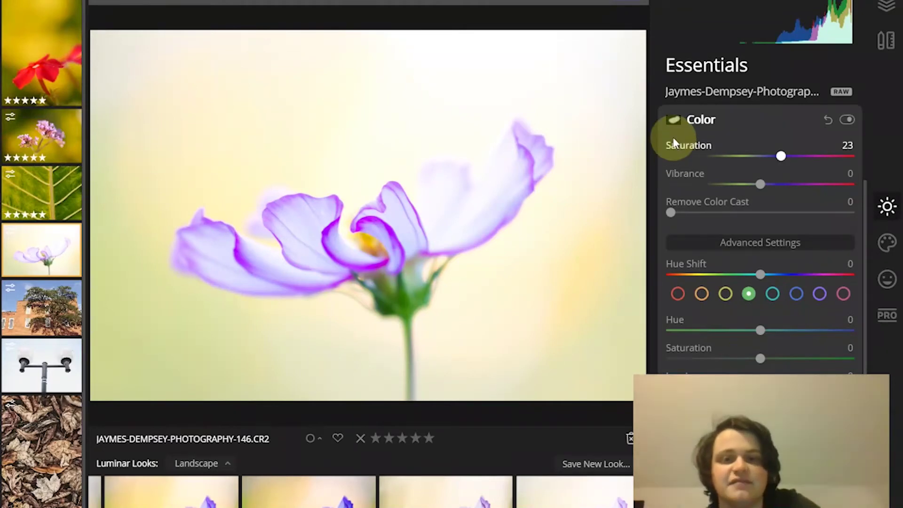
left_click(828, 122)
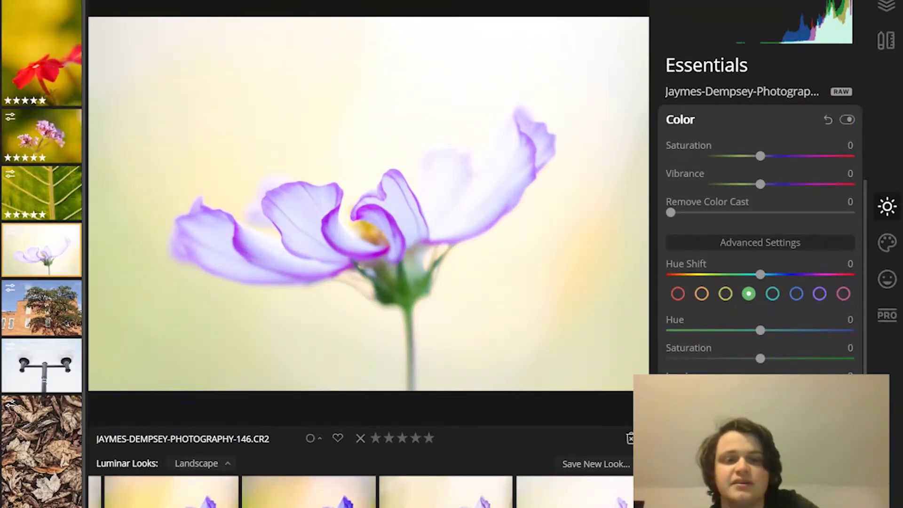
Add a radial mask on the flower's centre with Saturation 19
left_click(278, 193)
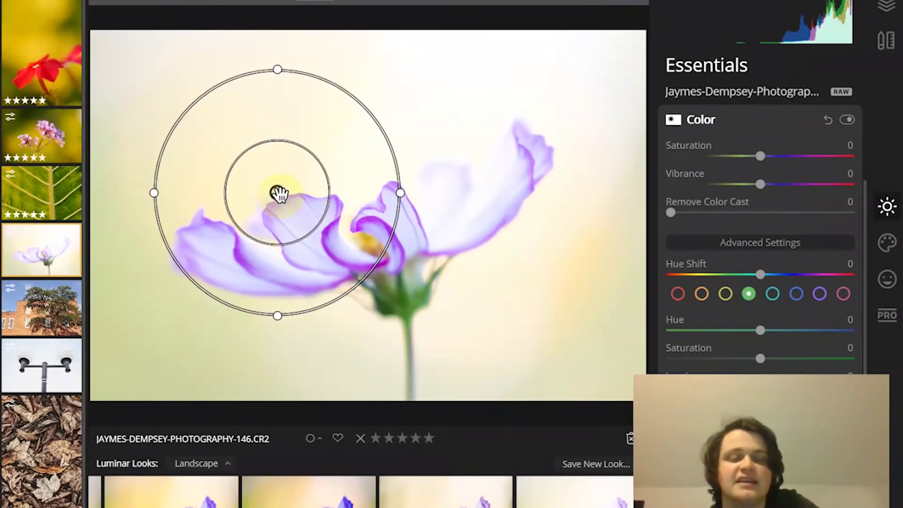
left_click_drag(279, 193, 397, 224)
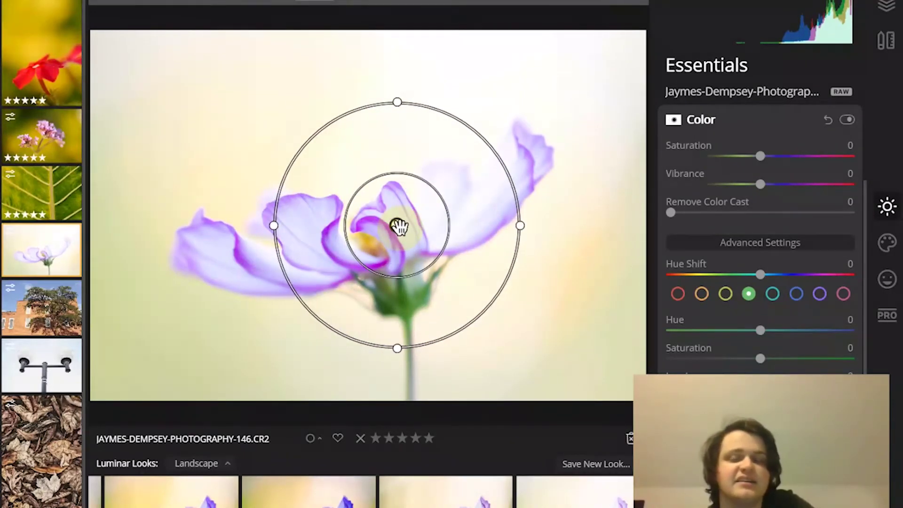
left_click(778, 155)
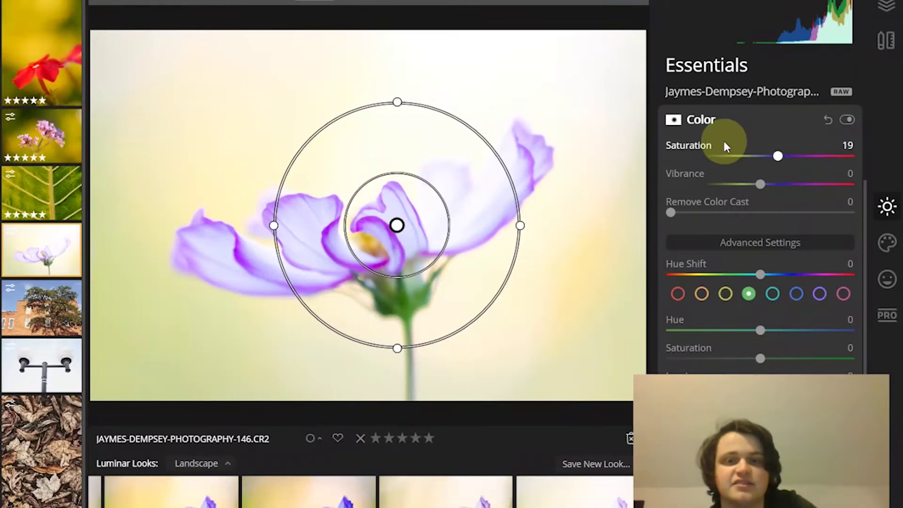
Invert the radial mask, then reset Color to remove it
left_click(674, 123)
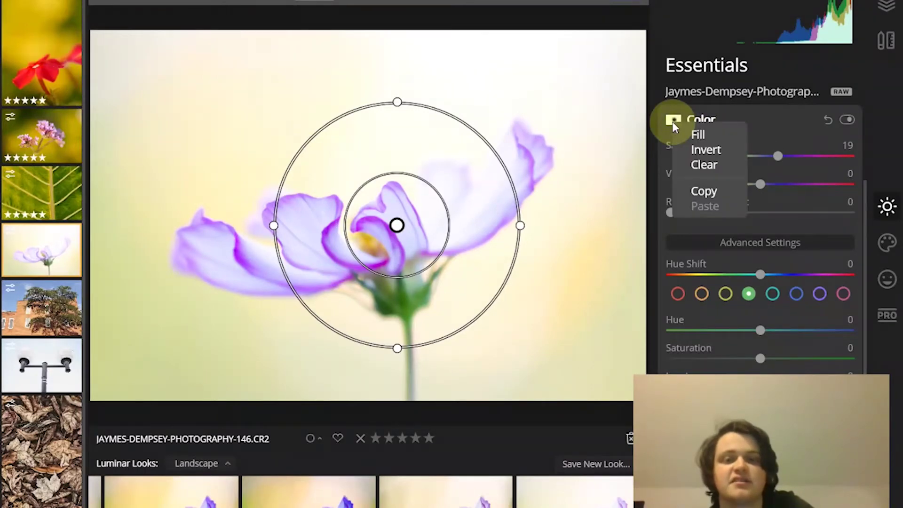
left_click(688, 148)
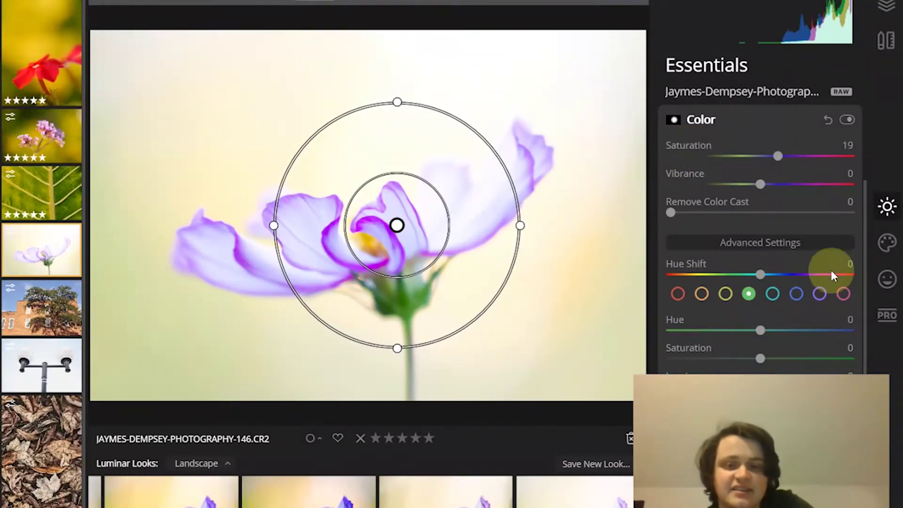
left_click(828, 121)
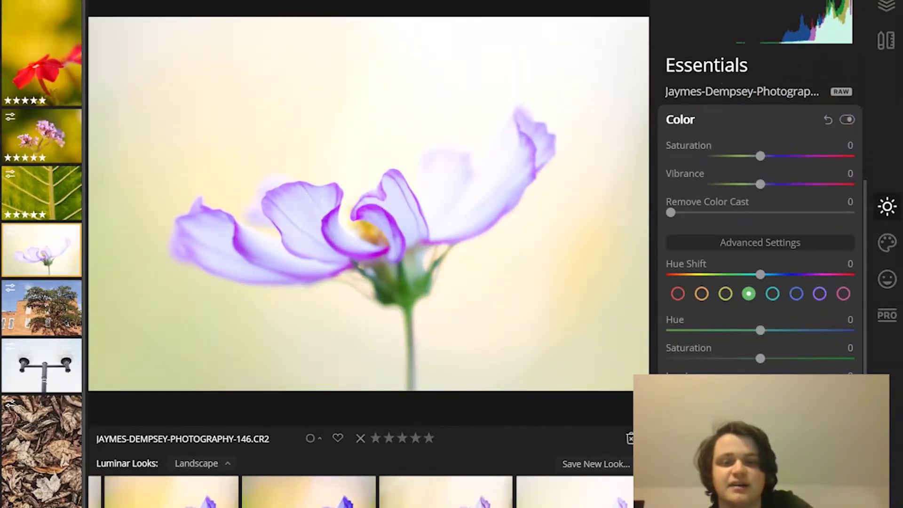
Draw a gradient mask across the stem area and set Saturation to -100
key("g")
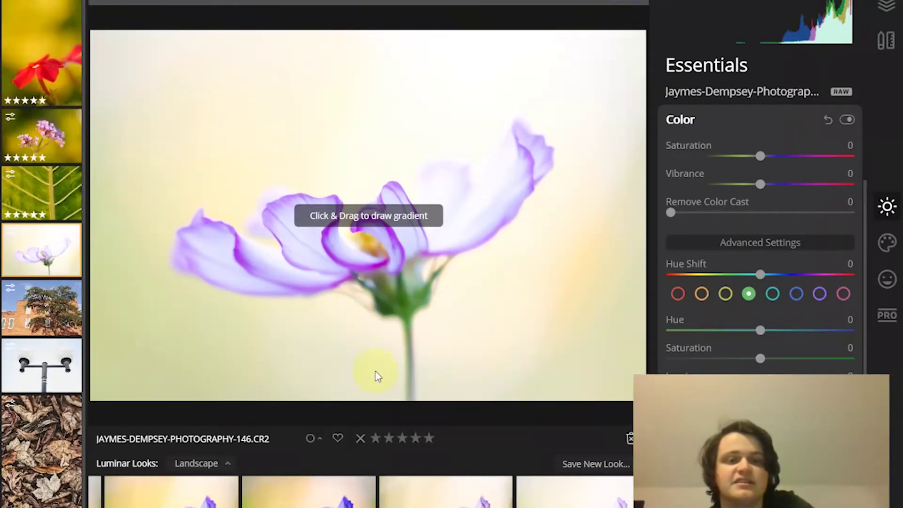
left_click_drag(377, 378, 381, 187)
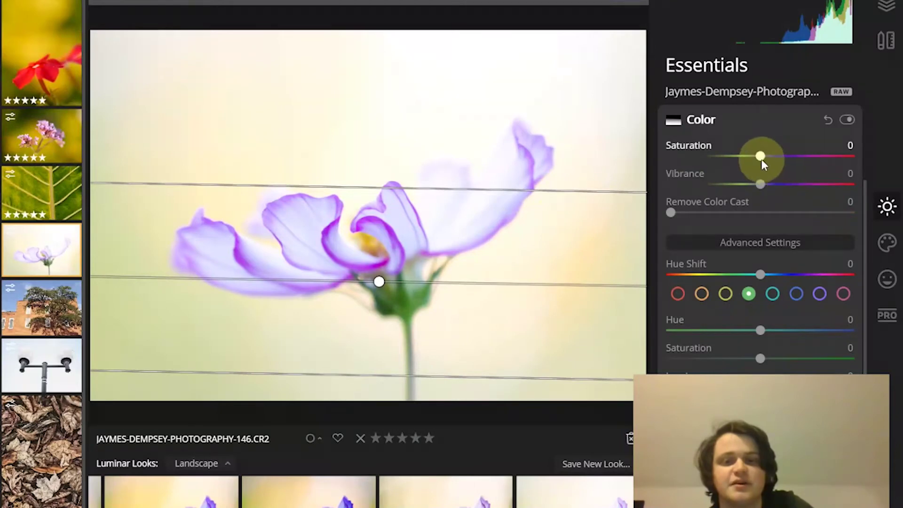
left_click_drag(761, 156, 659, 163)
Stretch the gradient's top edge higher, then reset Saturation to 0
left_click(344, 188)
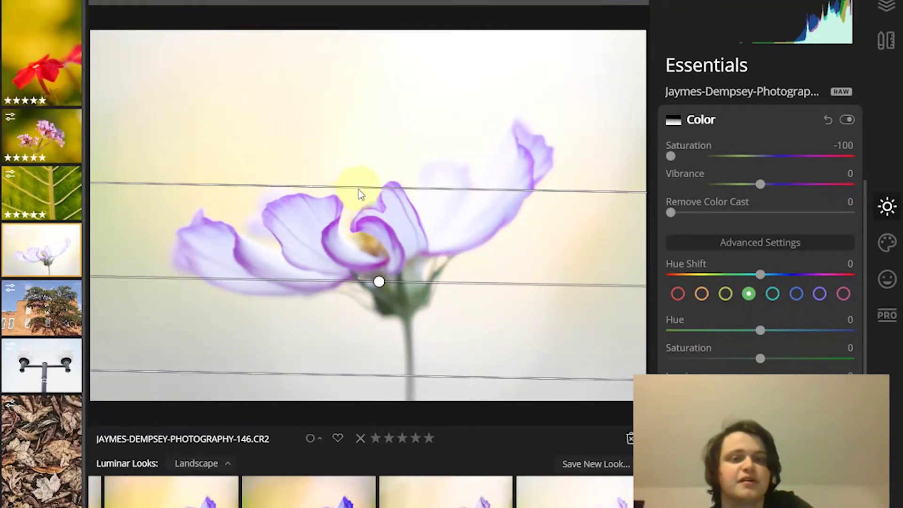
left_click_drag(359, 188, 347, 75)
left_click(364, 268)
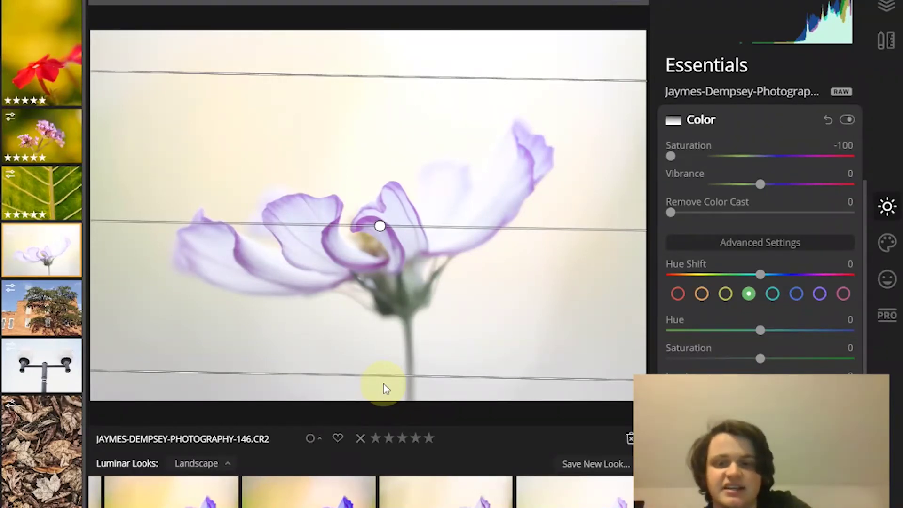
left_click(828, 121)
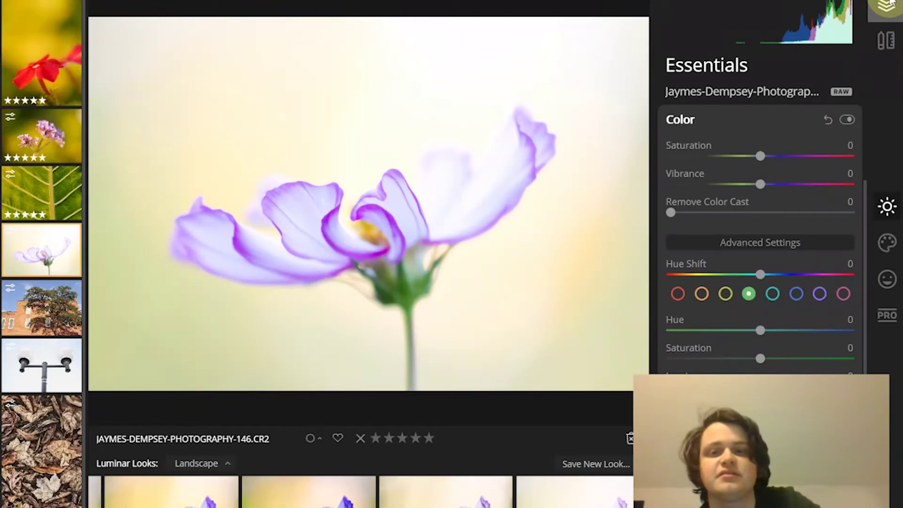
Add Adjustment Layer 1 in the Layers panel and choose Brush for its mask
left_click(887, 5)
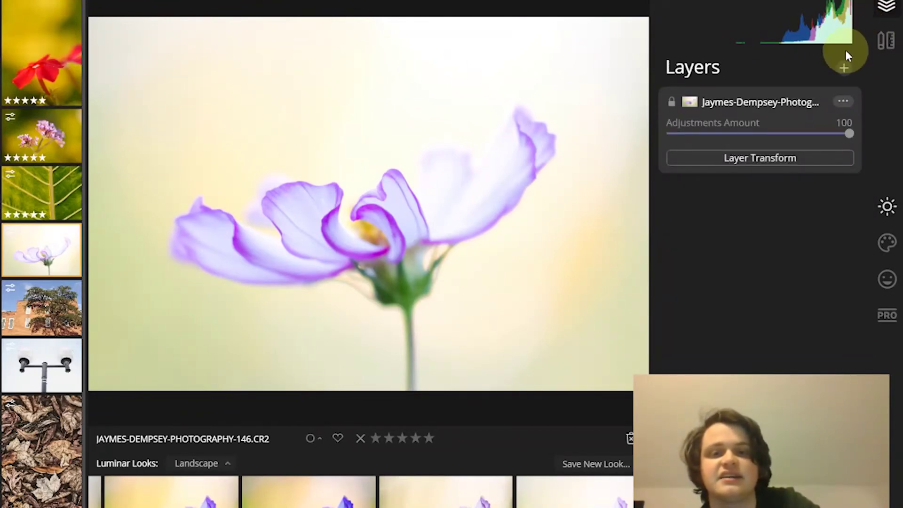
left_click(845, 70)
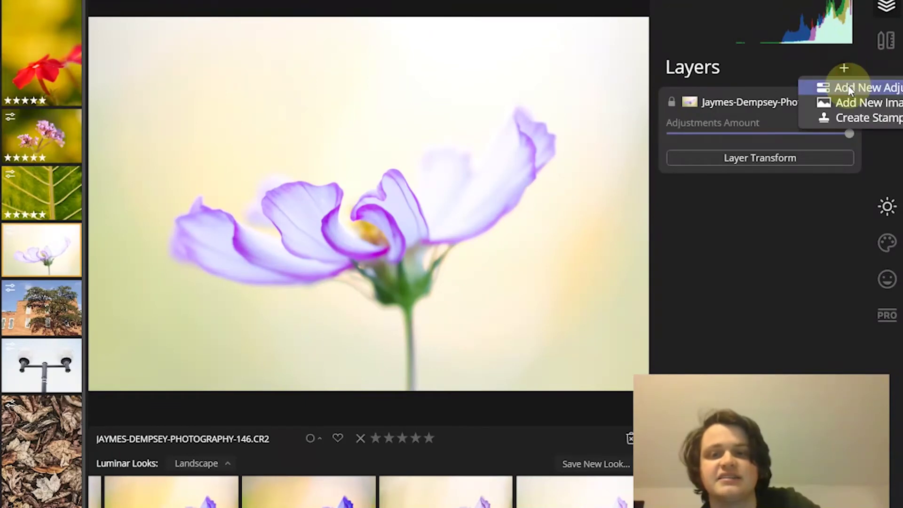
left_click(848, 86)
left_click(792, 178)
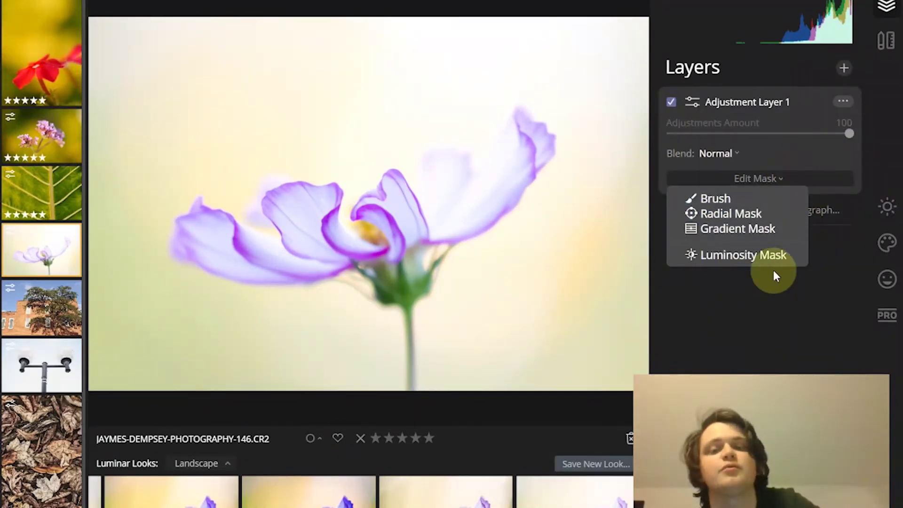
left_click(707, 207)
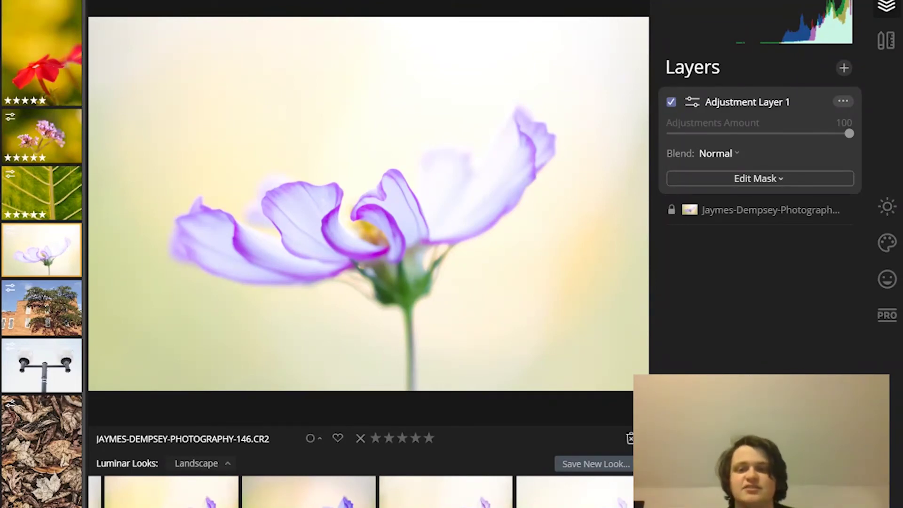
Show Essentials tools for Adjustment Layer 1 and collapse Details Enhancer
left_click(880, 210)
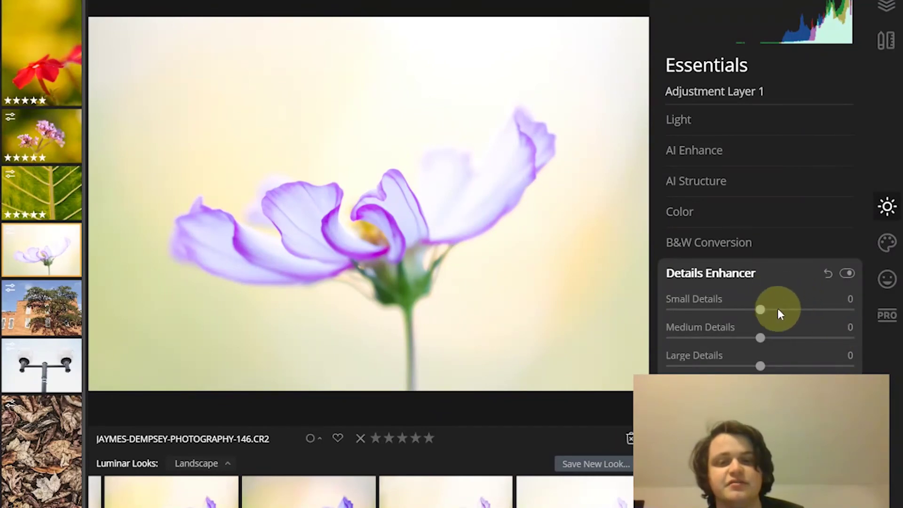
left_click(777, 276)
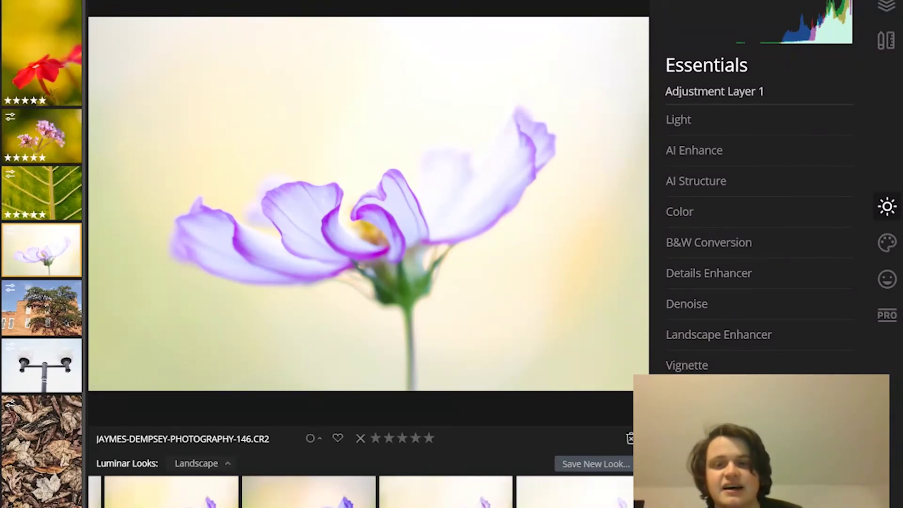
Select Adjustment Layer 1 in the Layers list and close its mask options unchanged
left_click(888, 6)
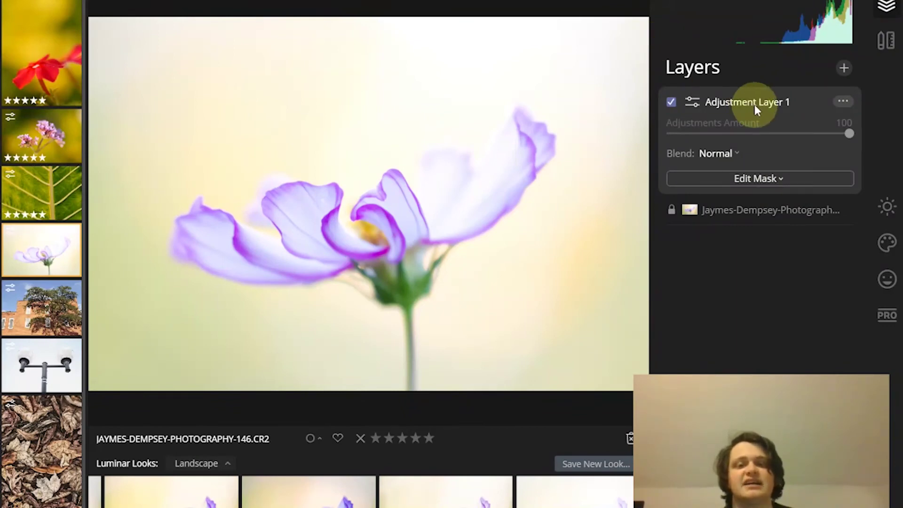
left_click(888, 207)
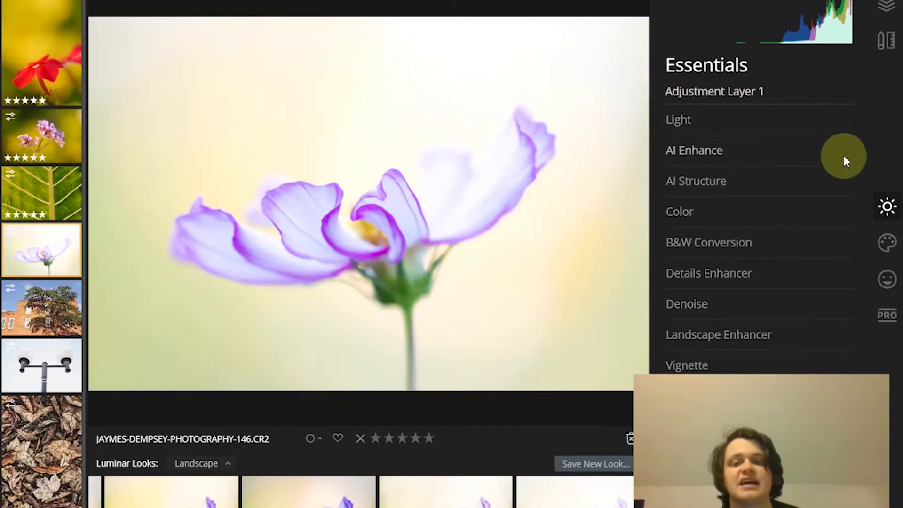
left_click(893, 5)
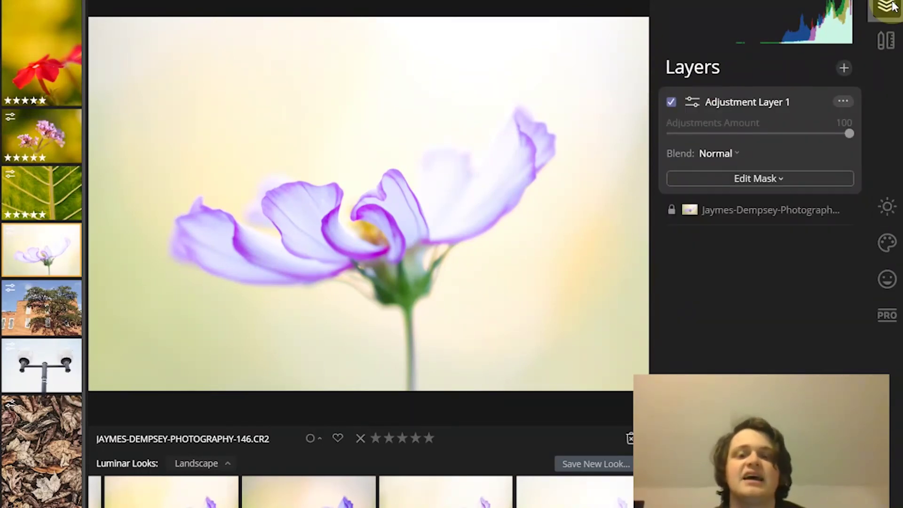
left_click(721, 108)
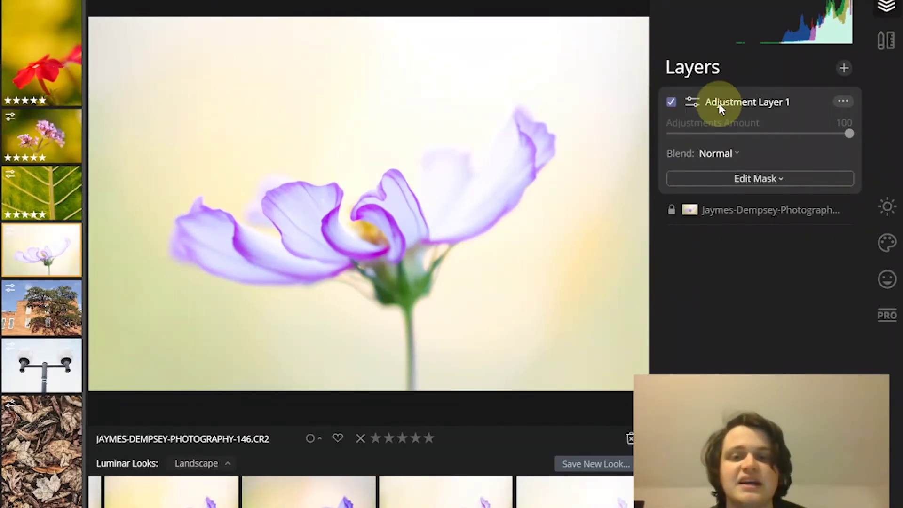
left_click(747, 179)
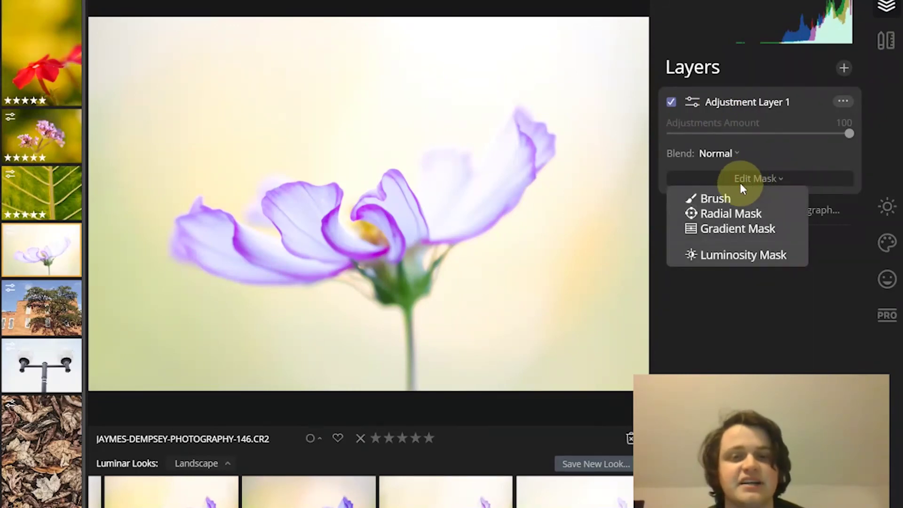
left_click(772, 166)
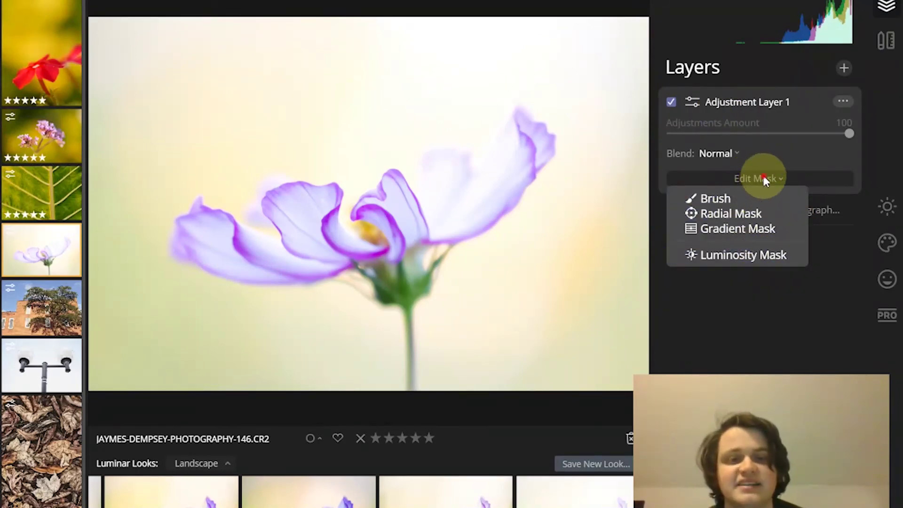
left_click(764, 175)
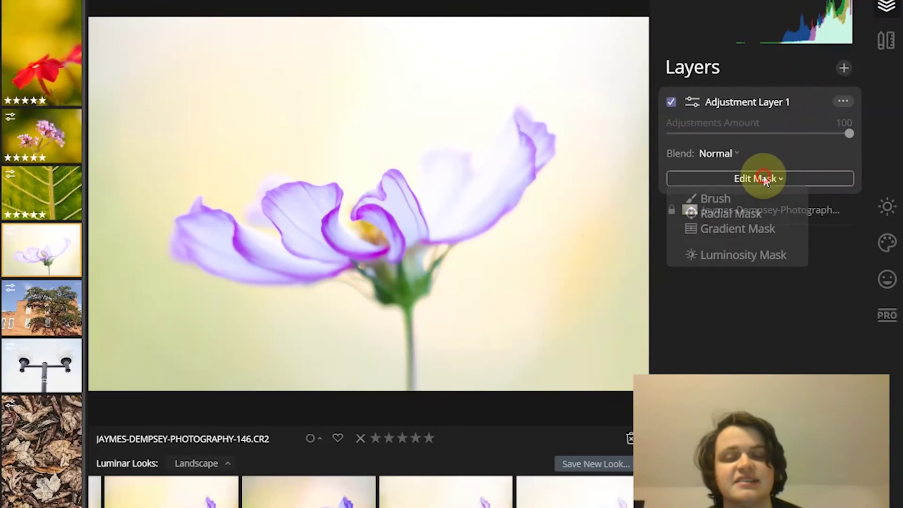
left_click(794, 174)
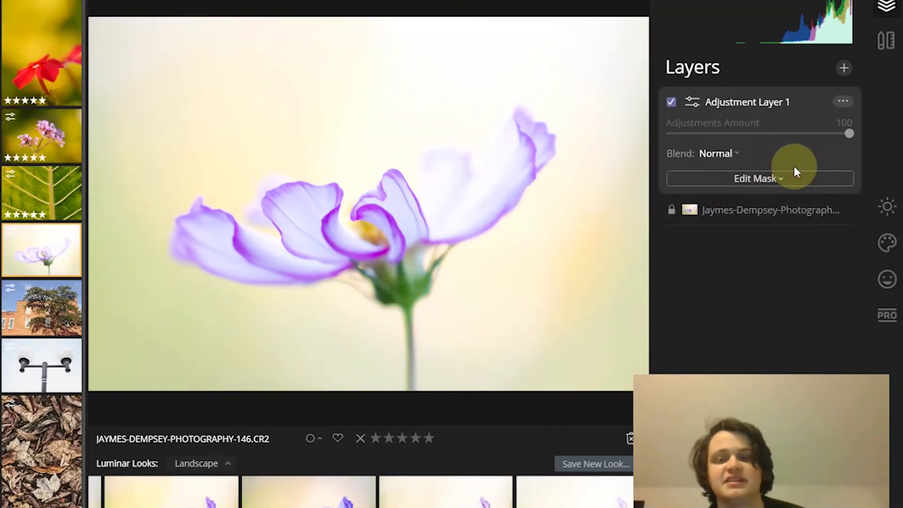